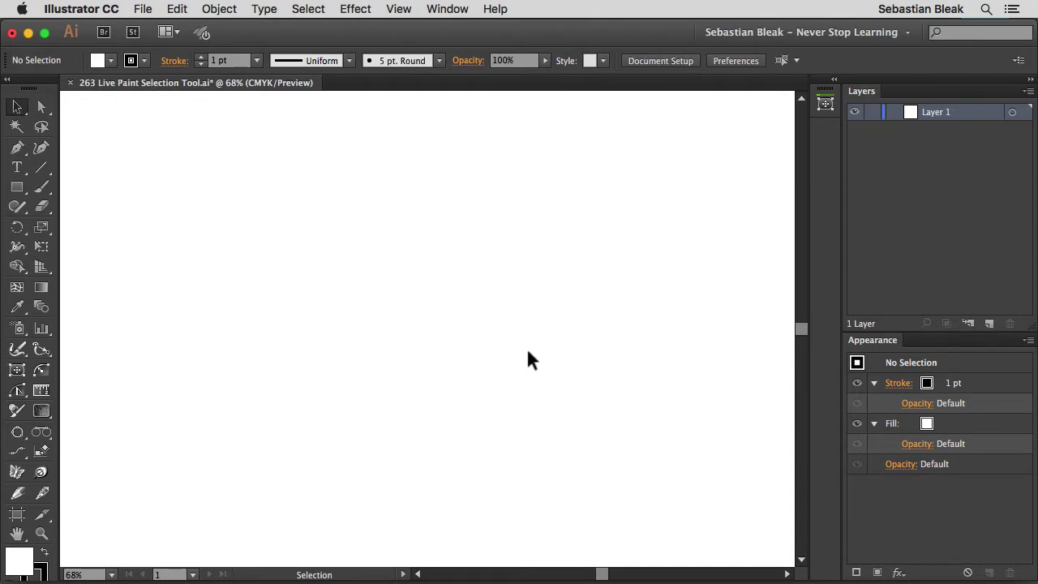
Step: Draw two steep parallel lines and two shallow lines crossing them with the Line Segment tool
key("backslash")
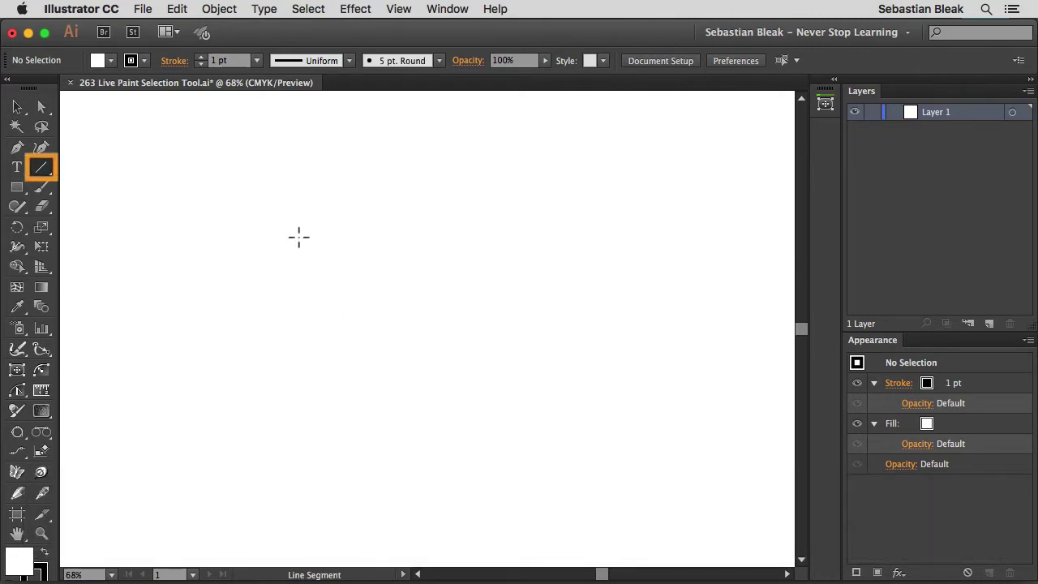
left_click_drag(264, 203, 353, 422)
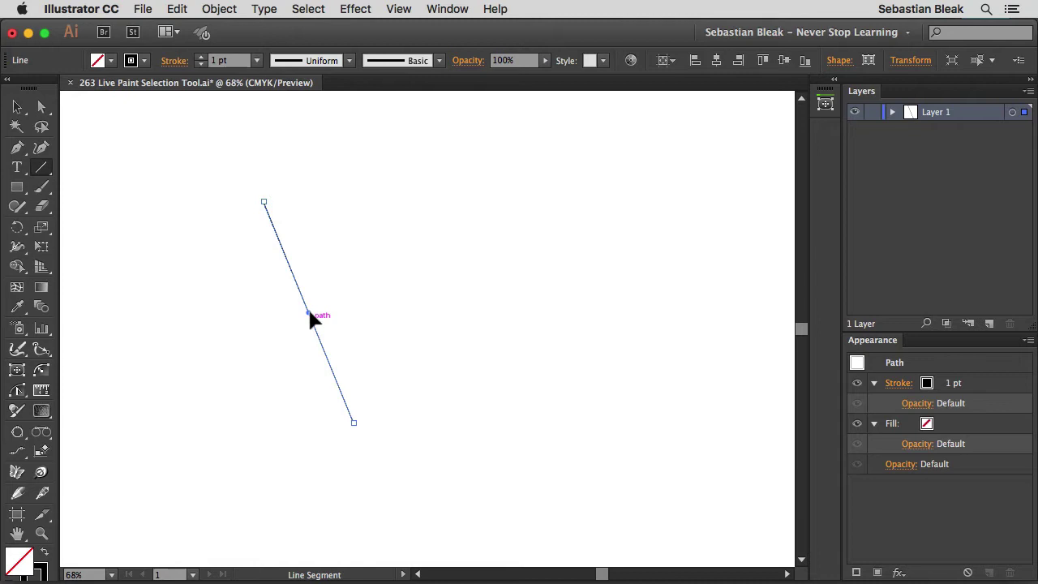
left_click_drag(309, 314, 358, 286)
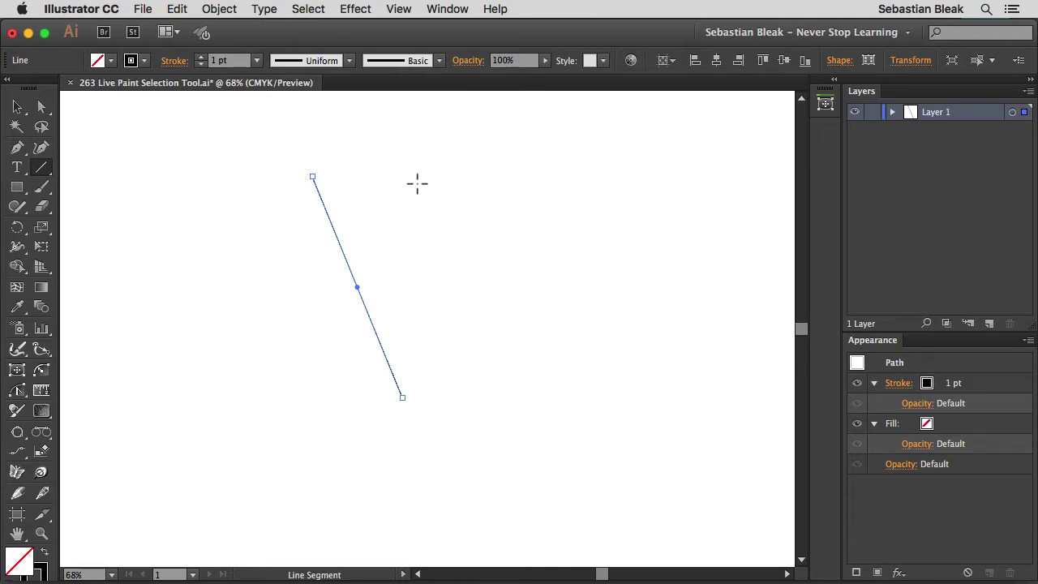
mouse_move(414, 150)
left_mouse_down()
mouse_move(514, 390)
mouse_move(539, 408)
left_mouse_up()
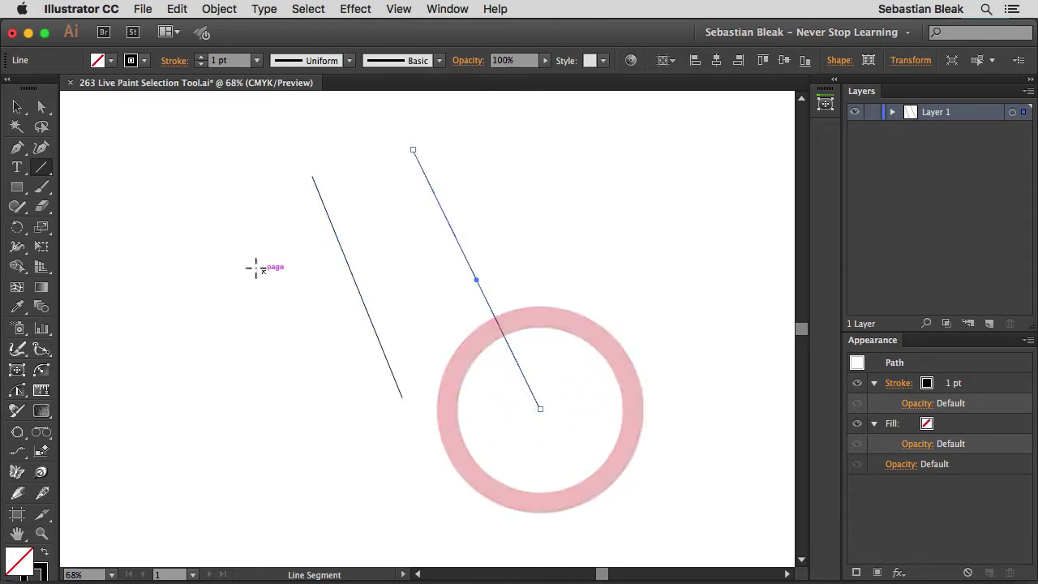
left_click_drag(252, 266, 624, 190)
left_click_drag(258, 368, 618, 286)
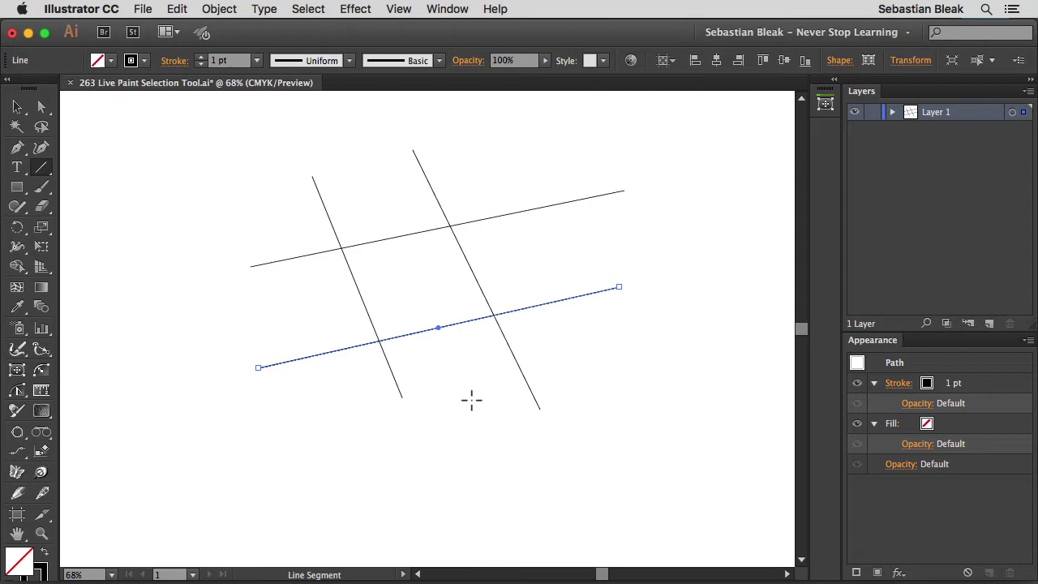
key("v")
left_click_drag(467, 394, 559, 360)
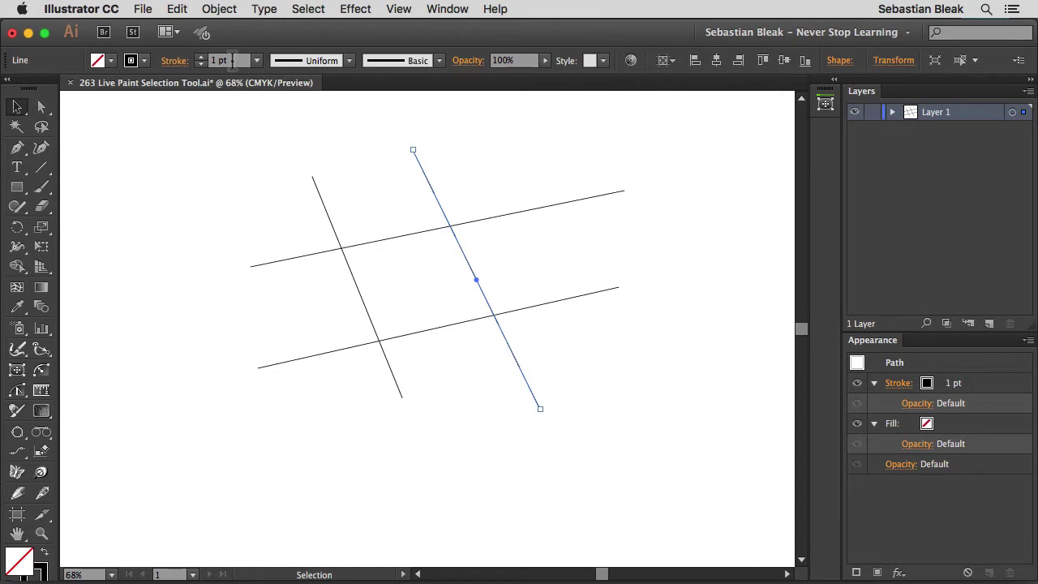
scroll(233, 60, "up", 5)
scroll(234, 60, "up", 4)
scroll(233, 60, "up", 6)
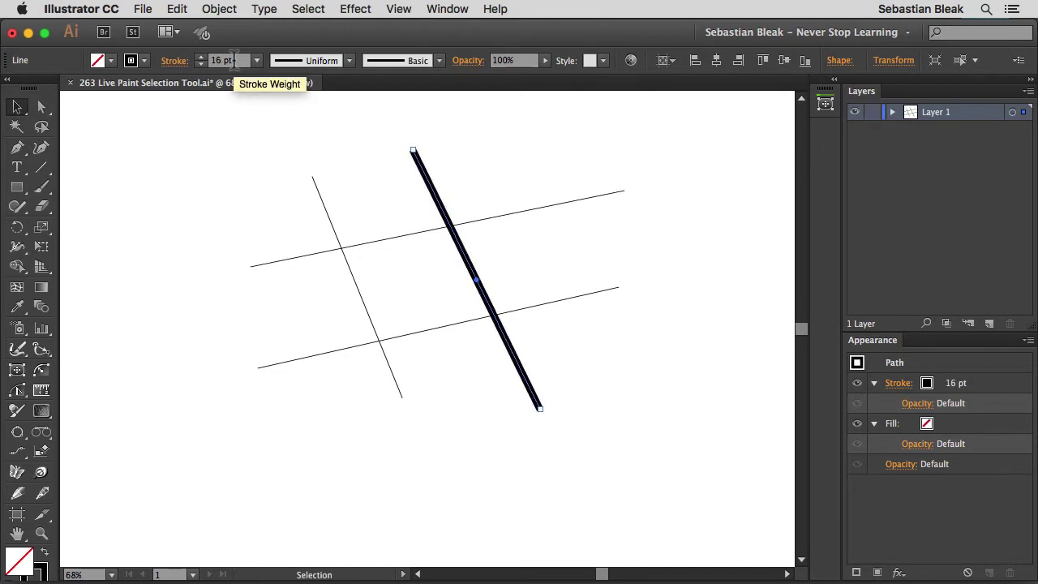
scroll(234, 60, "up", 3)
scroll(234, 60, "up", 2)
scroll(234, 60, "up", 2)
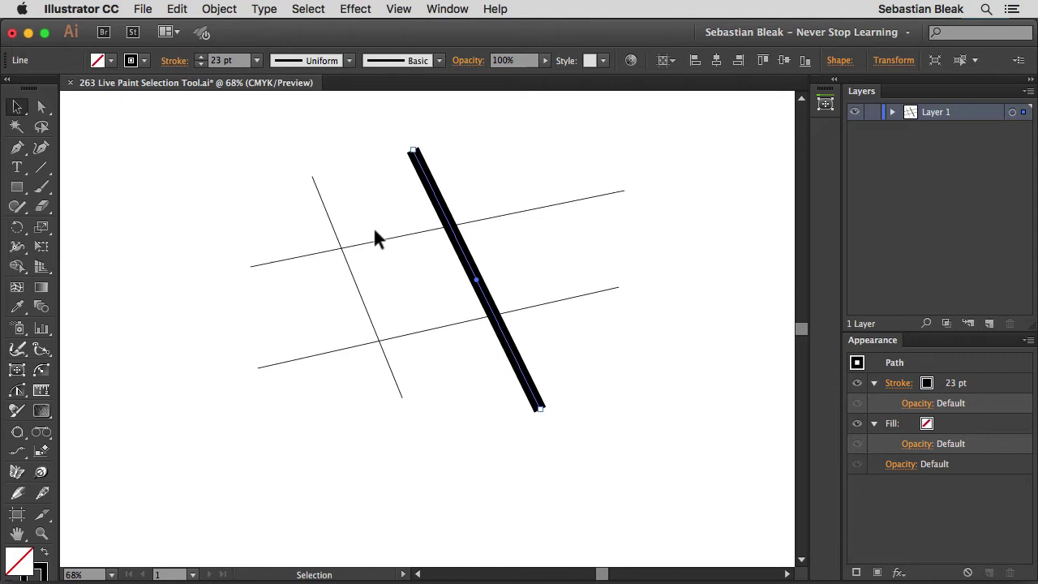
left_click(213, 60)
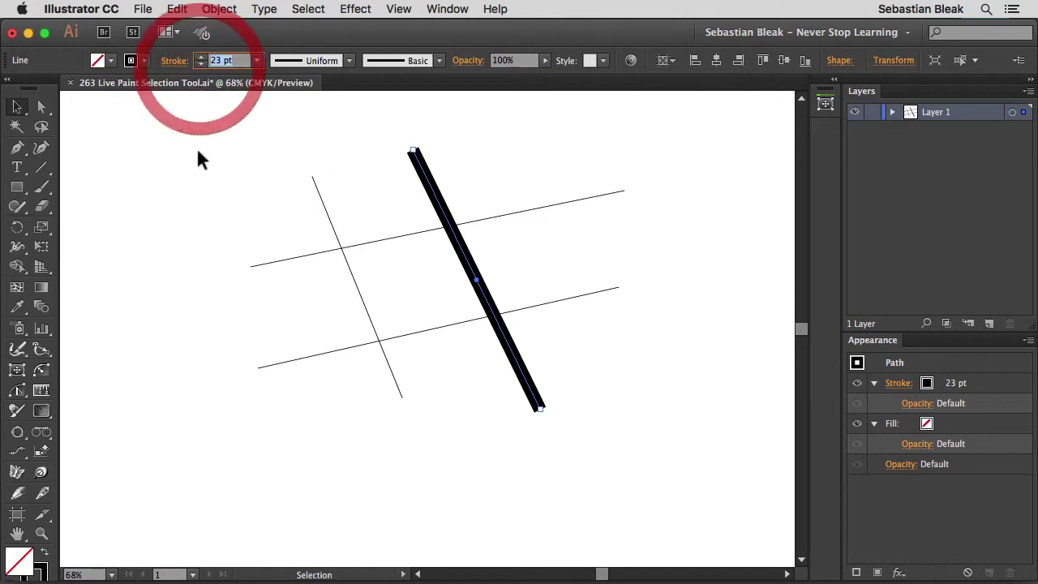
type("1")
key("Return")
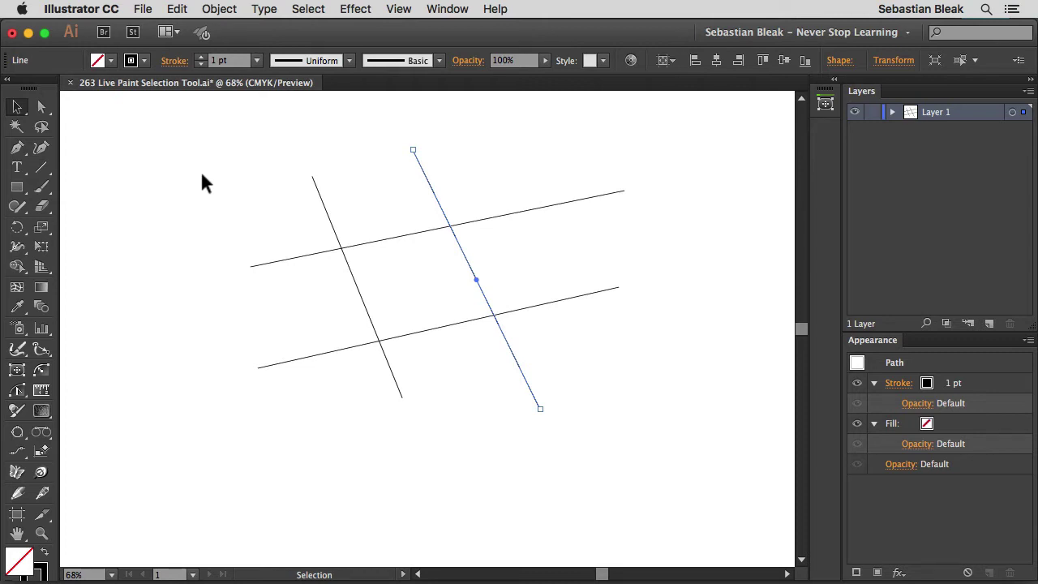
Step: Select all four crossing lines and make them a Live Paint group with Option+Command+X
left_click_drag(203, 175, 618, 378)
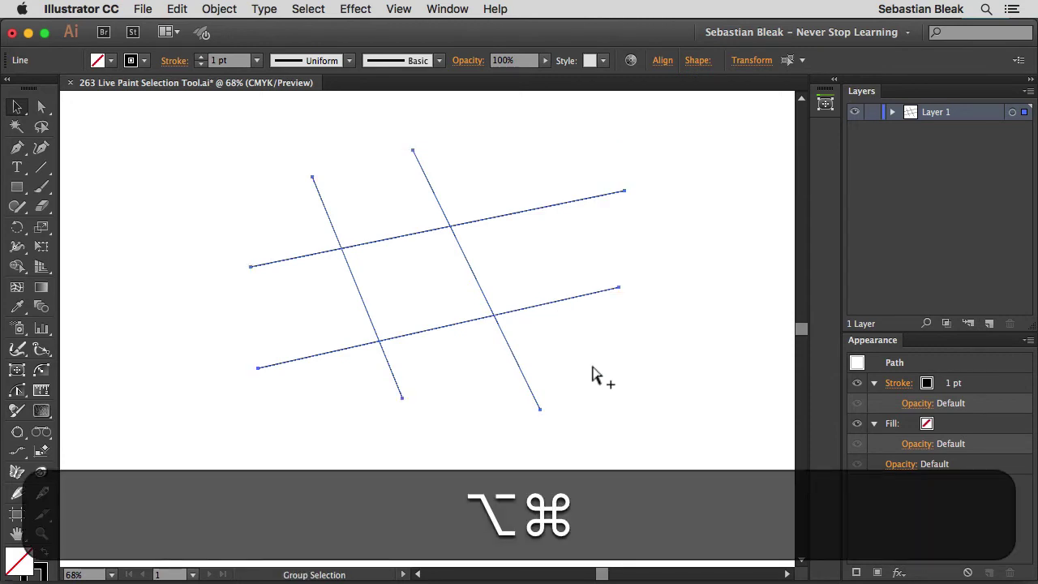
key("alt+super+x")
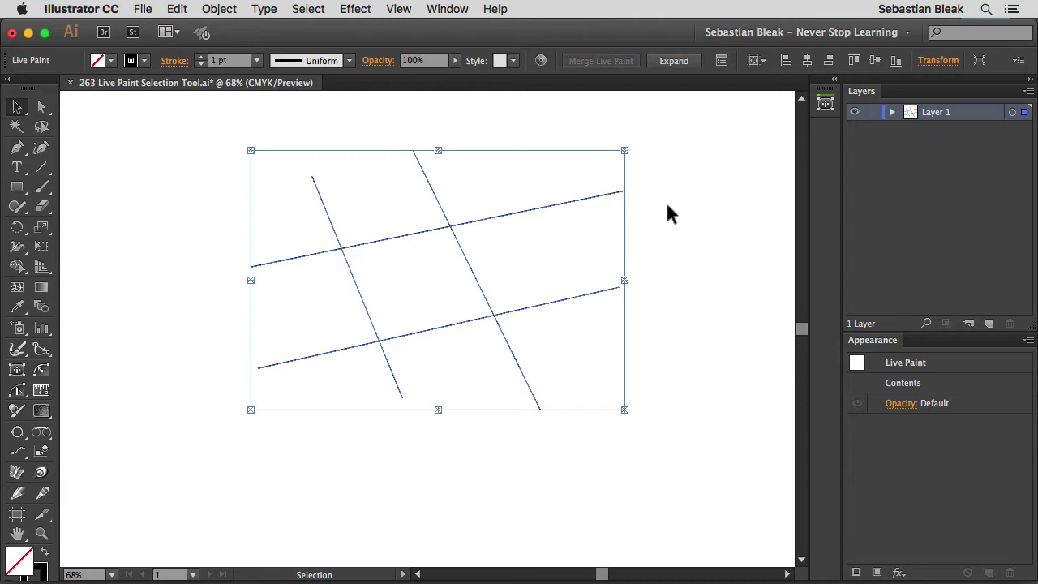
Step: Select the top edge of the right steep line and set its stroke weight to 30 pt
key("shift+l")
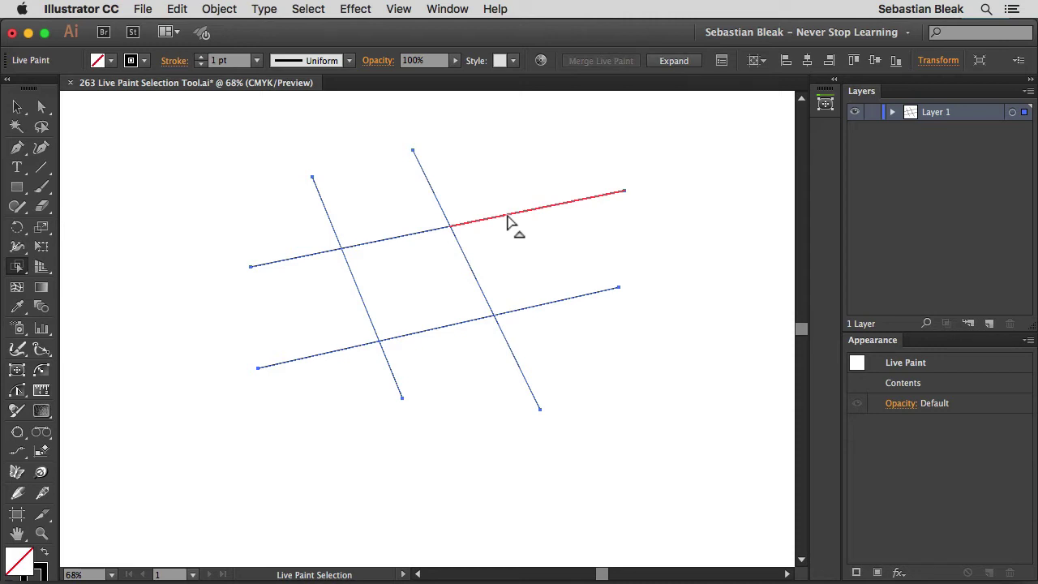
left_click(429, 187)
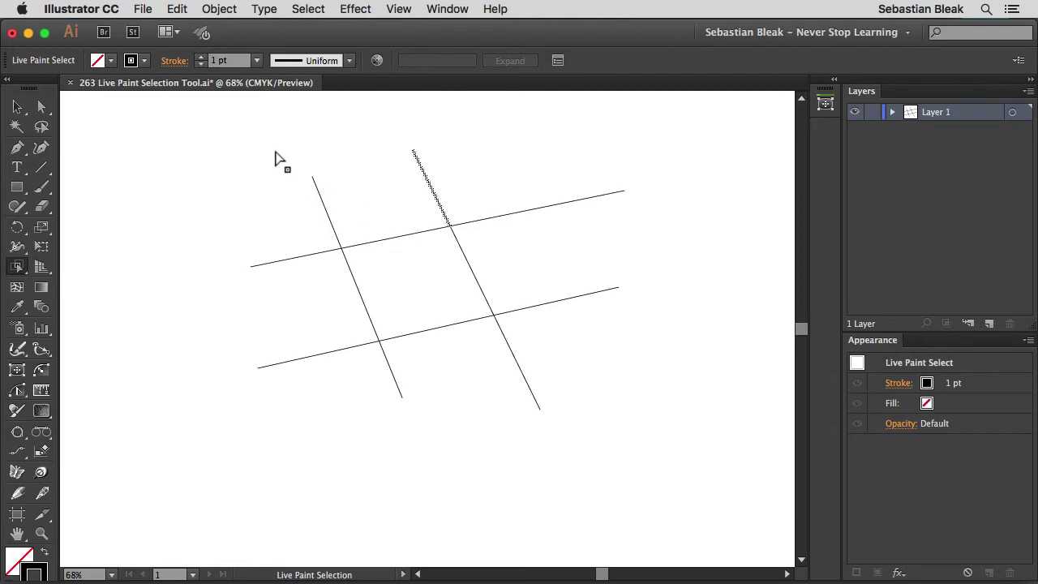
left_click(232, 60)
type("11")
key("Return")
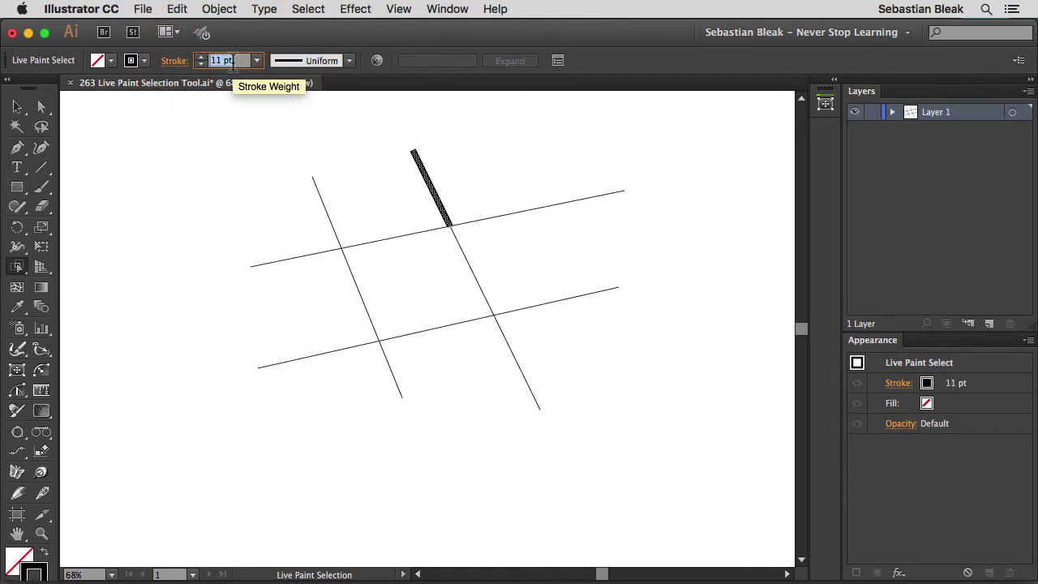
key("Up")
key("Up")
key("Up")
key("Up")
key("Up")
key("Up")
key("Up")
key("Up")
key("Up")
key("Up")
key("Up")
key("Up")
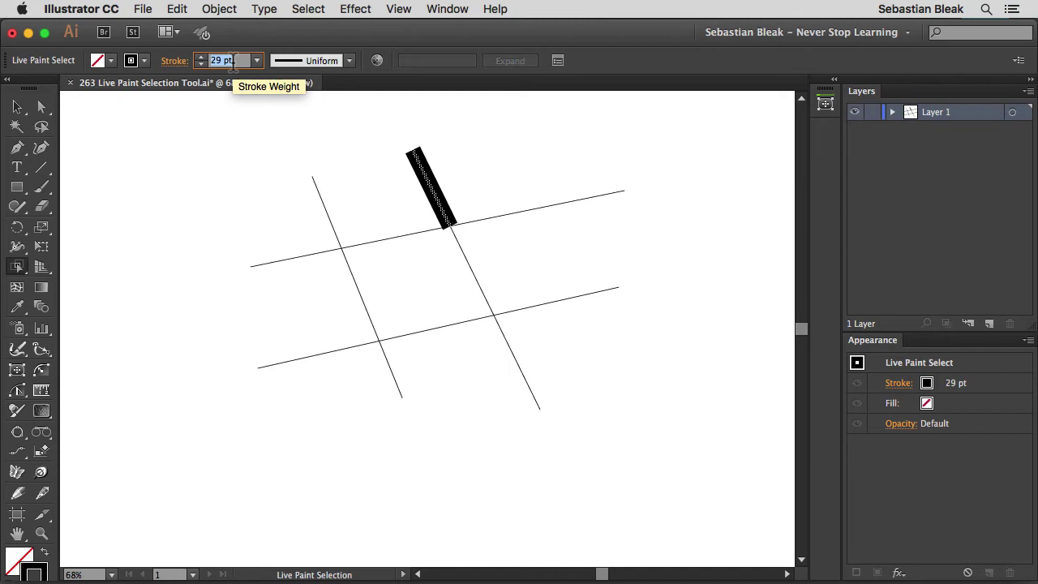
key("Up")
key("Return")
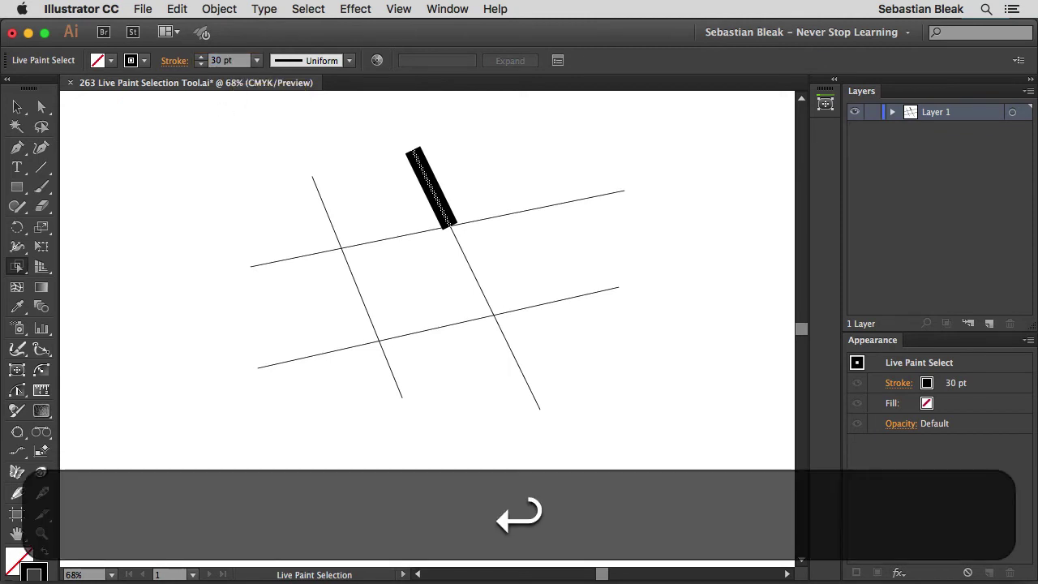
Step: Select the lower end edge of the right steep line and give it a 30 pt stroke
left_click(516, 366)
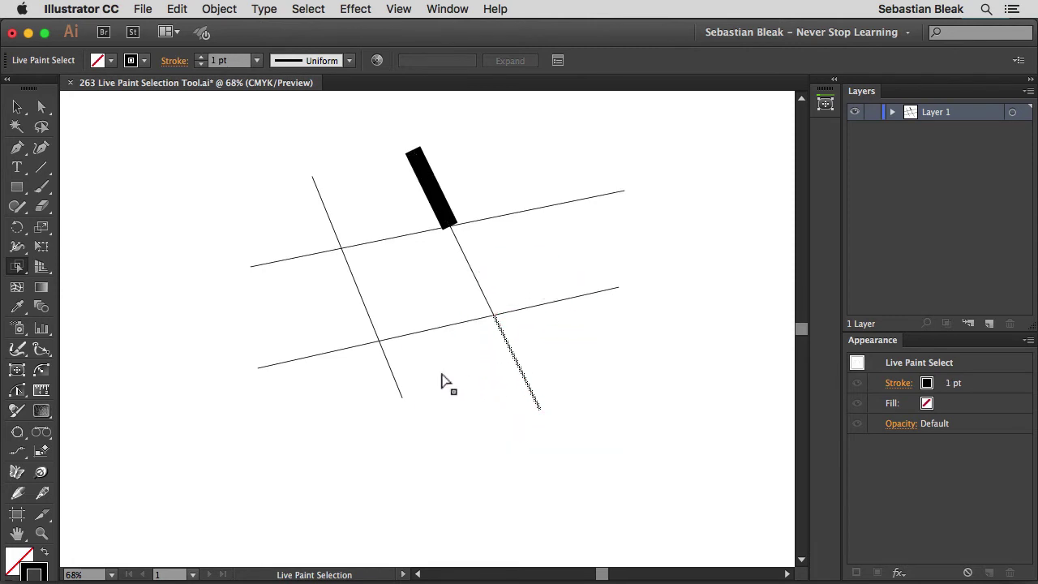
left_click(231, 60)
type("23")
key("Return")
key("Up")
key("Up")
key("Up")
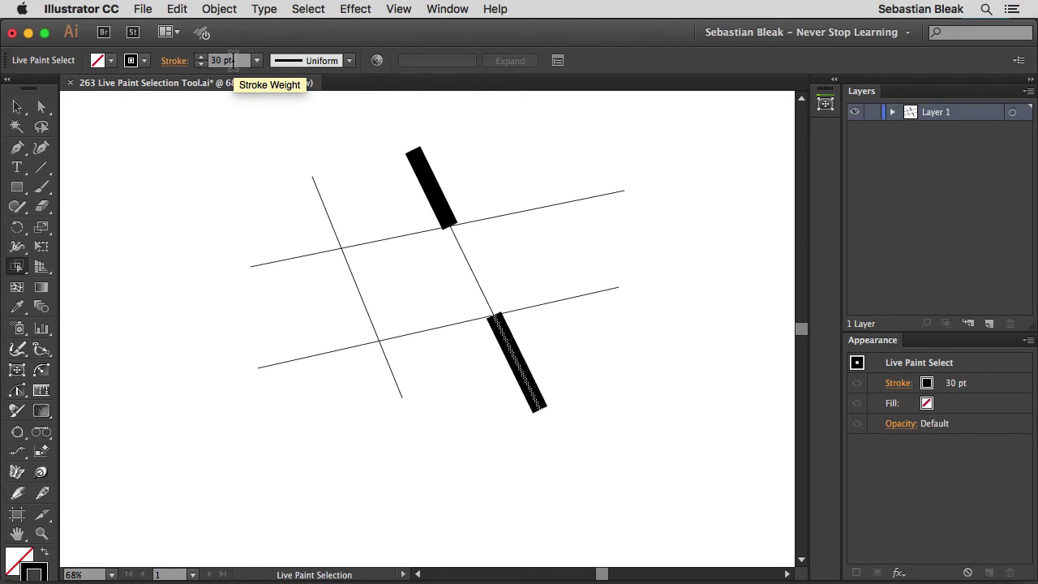
Step: Make the lower section's stroke a dashed line coloured CMYK Red
left_click(184, 64)
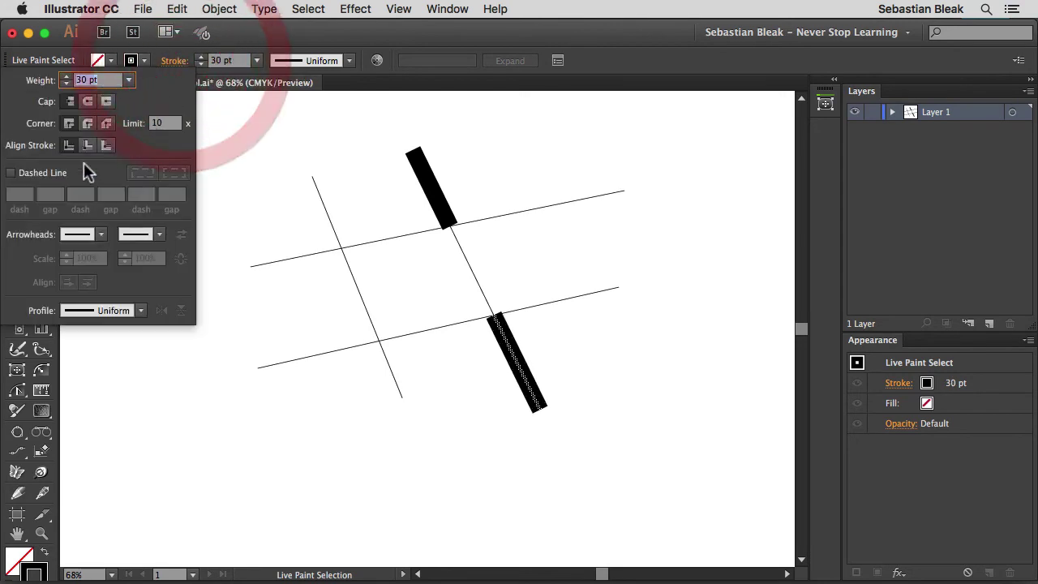
left_click(46, 172)
left_click(131, 61)
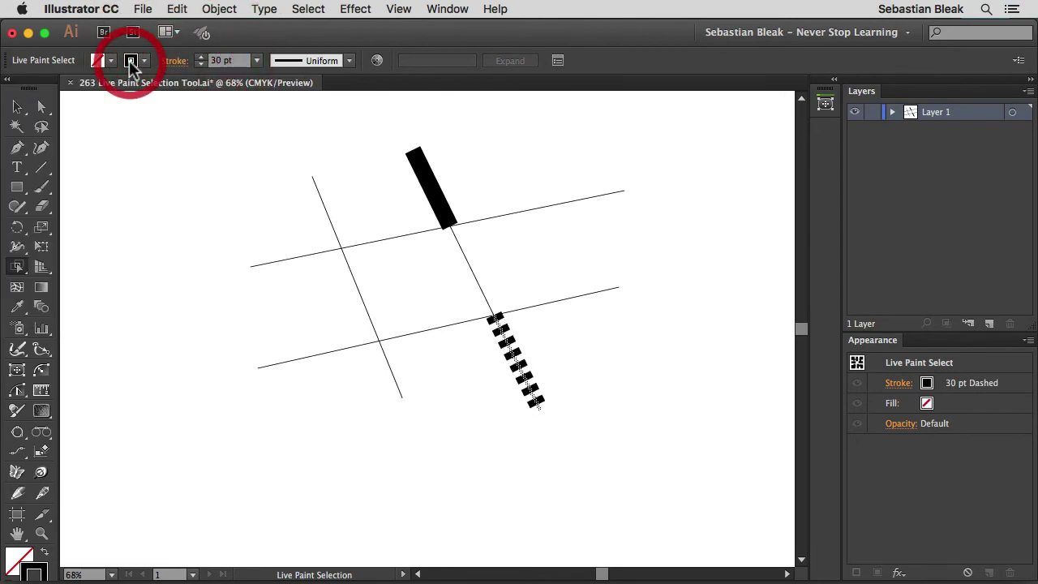
left_click(59, 89)
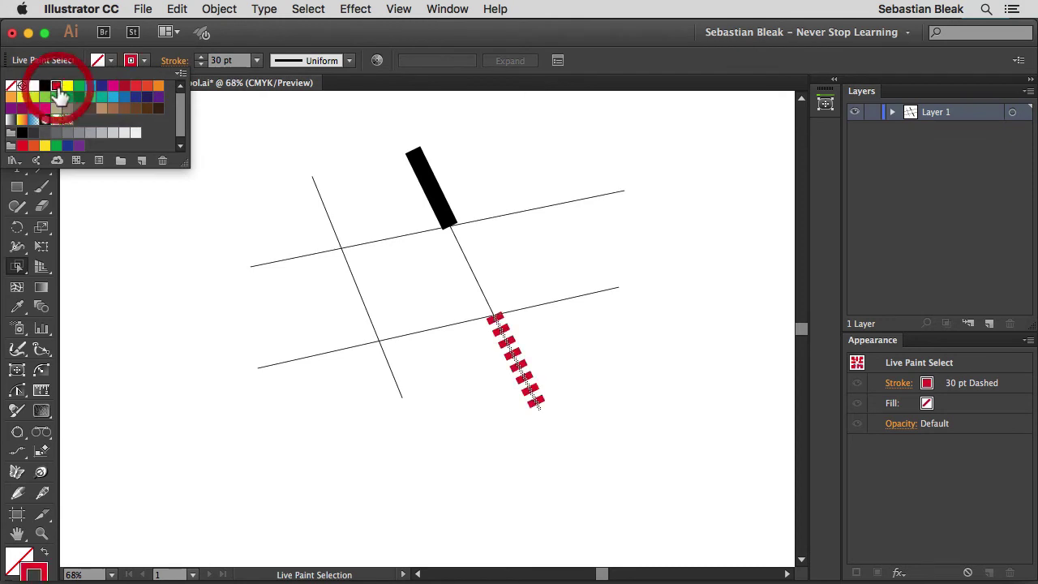
left_click(132, 64)
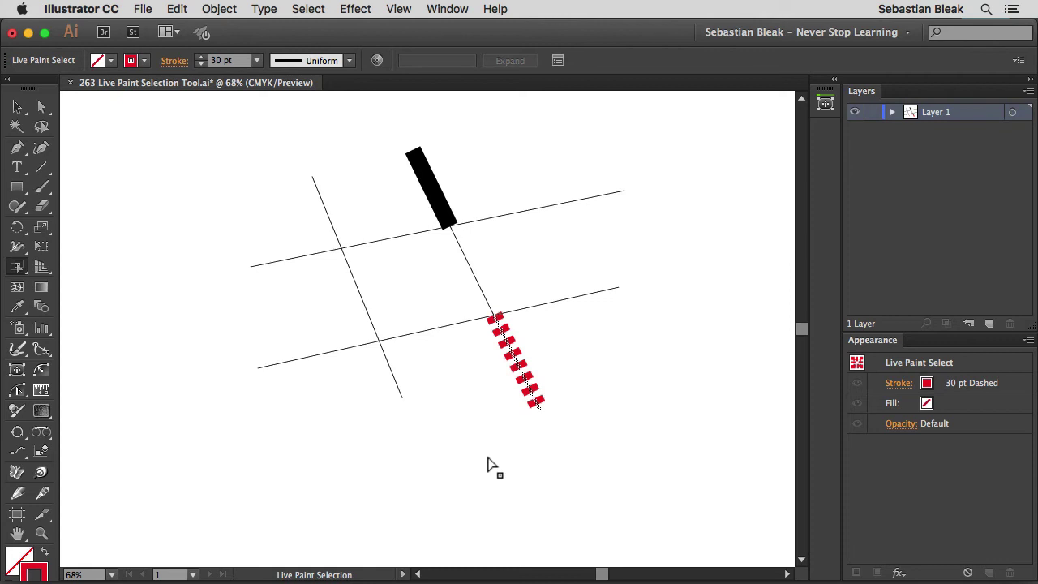
Step: Drag the right steep line's path down, then back up so it sits higher, using Direct Selection
key("a")
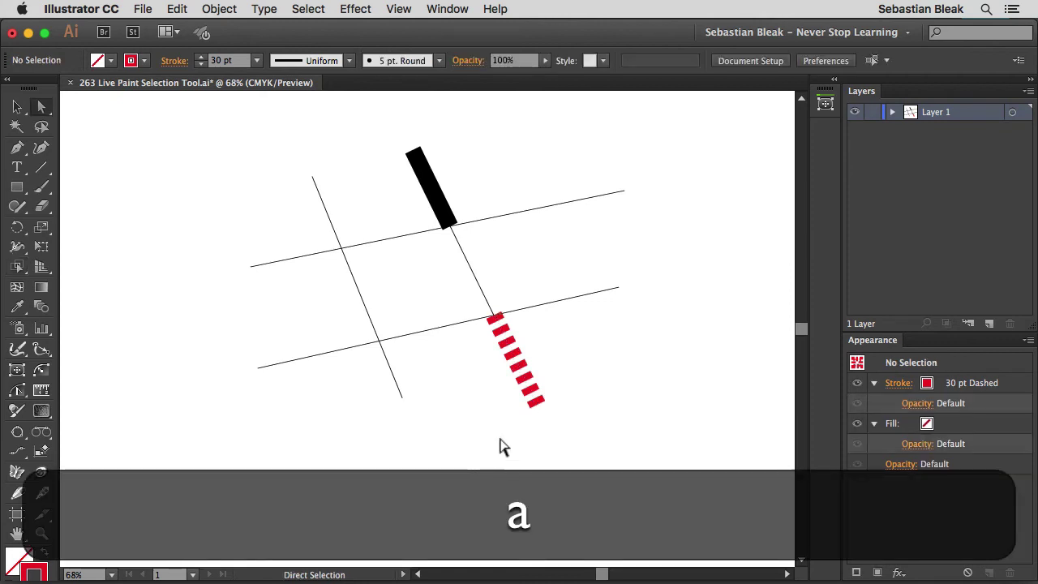
left_click_drag(477, 280, 476, 298)
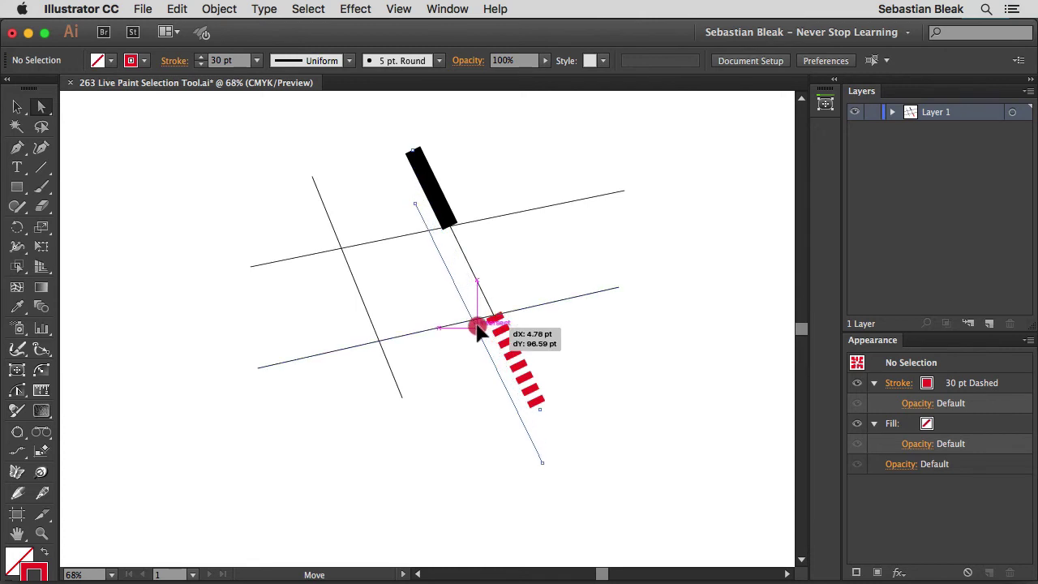
left_click_drag(476, 299, 477, 328)
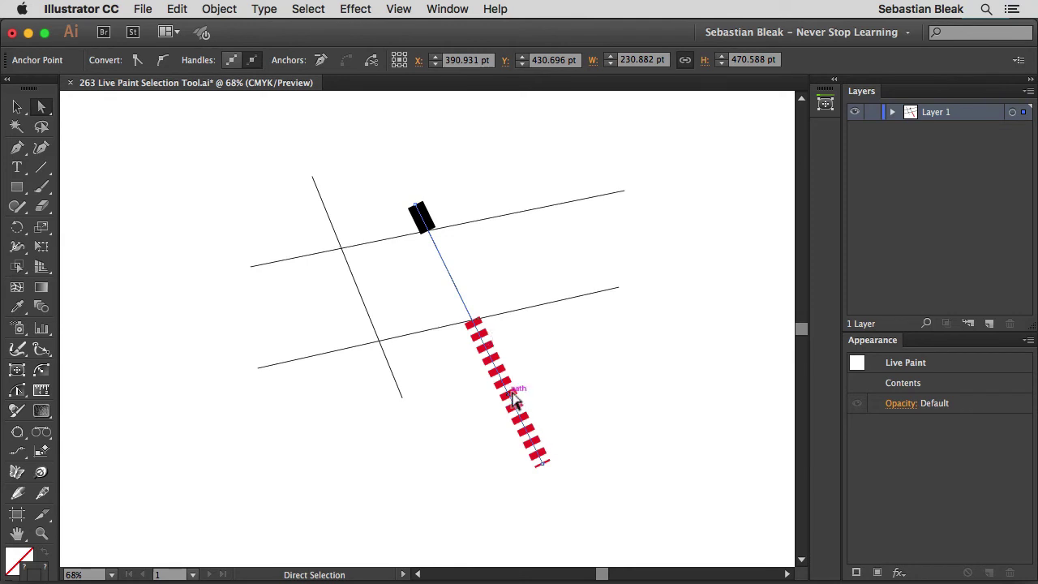
left_click_drag(504, 394, 482, 318)
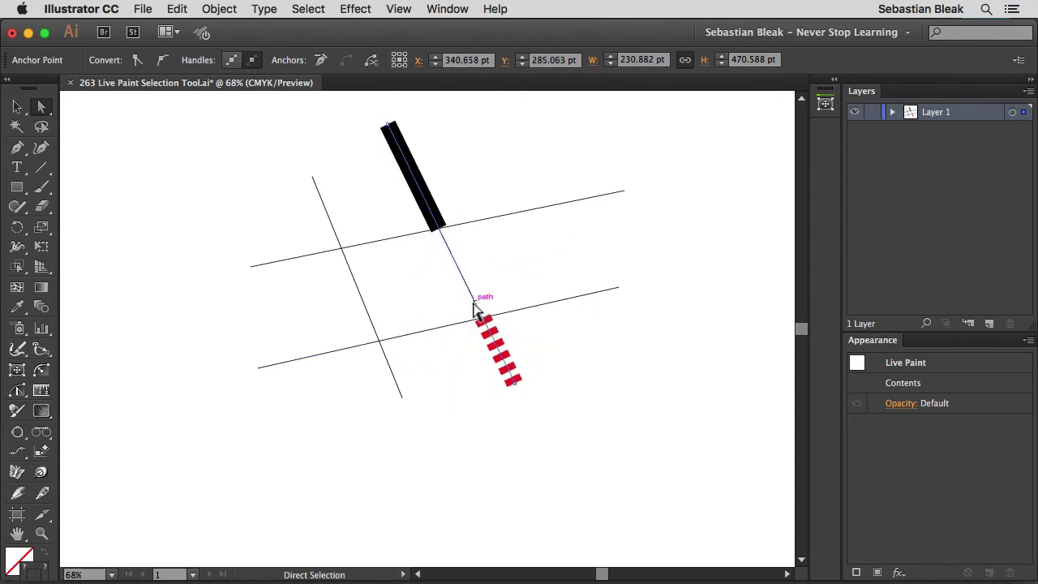
left_click(446, 231)
left_click(420, 185)
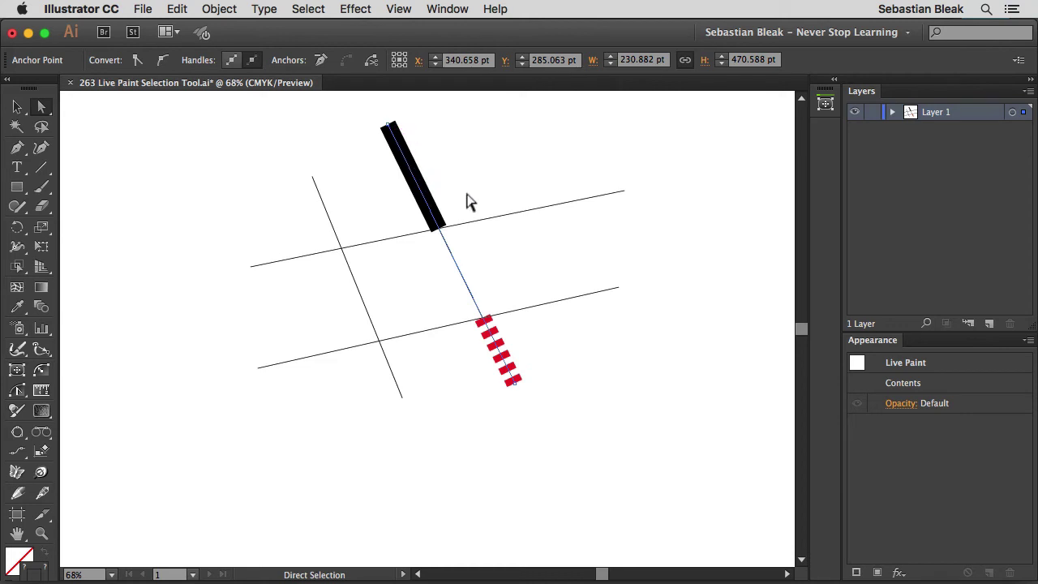